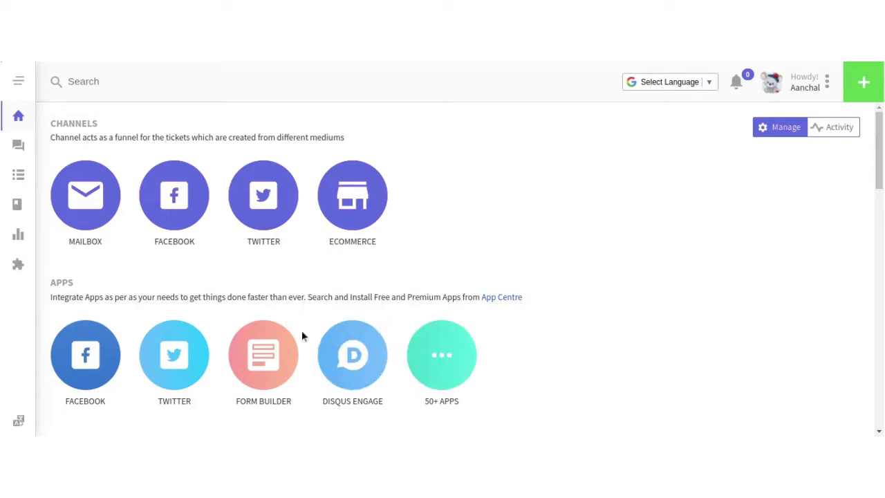
# Step: Open the configuration of the Form Builder app and start a new form
pyautogui.click(262, 366)
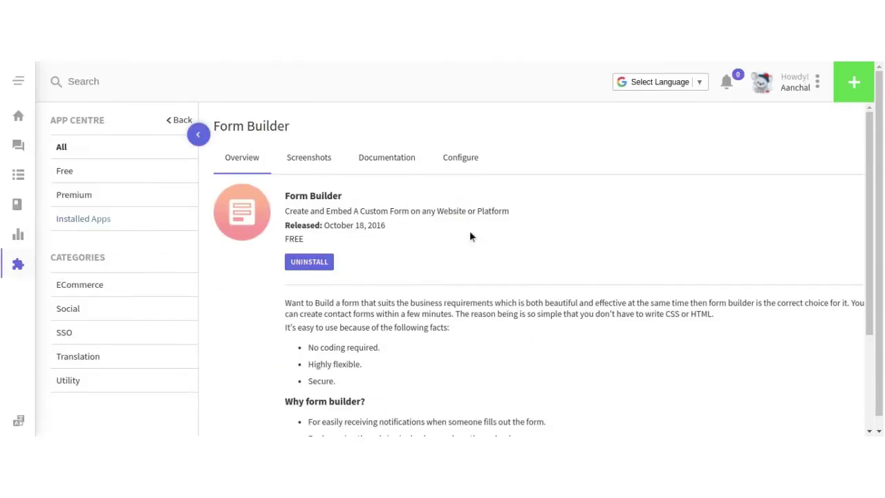
pyautogui.click(465, 172)
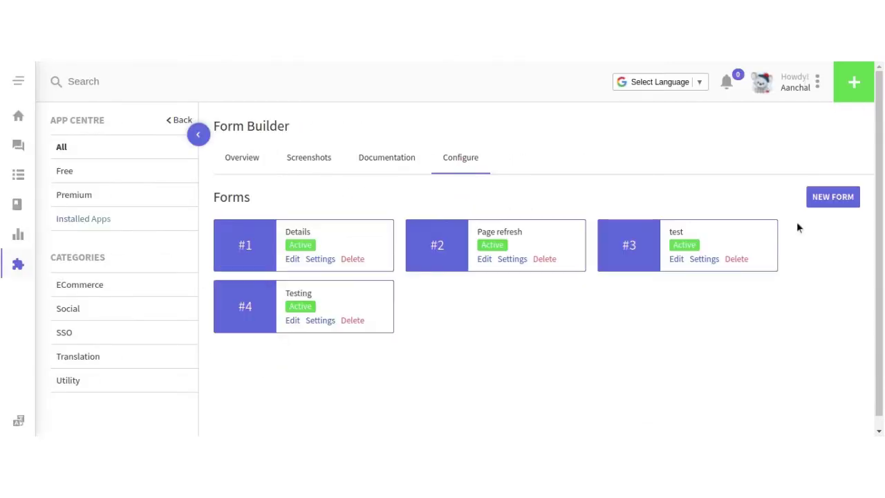
pyautogui.click(831, 199)
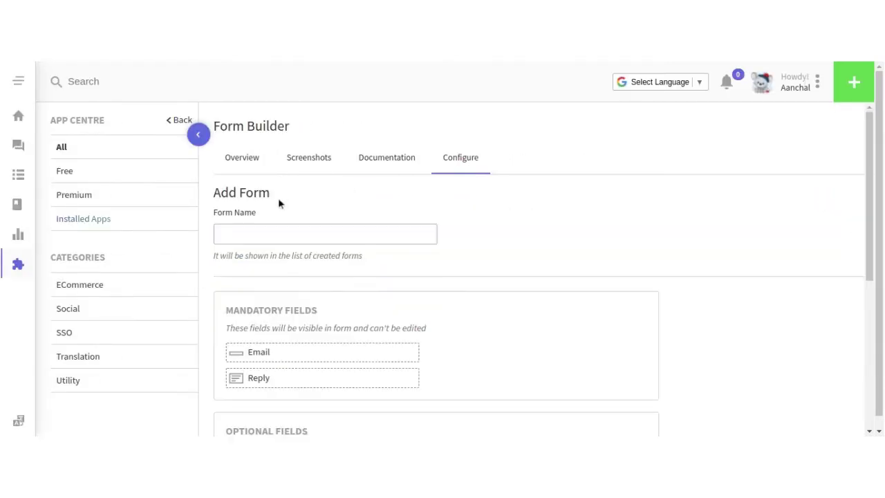
# Step: Name the form Contact, leave all optional fields unselected, and add it to the forms list
pyautogui.click(281, 229)
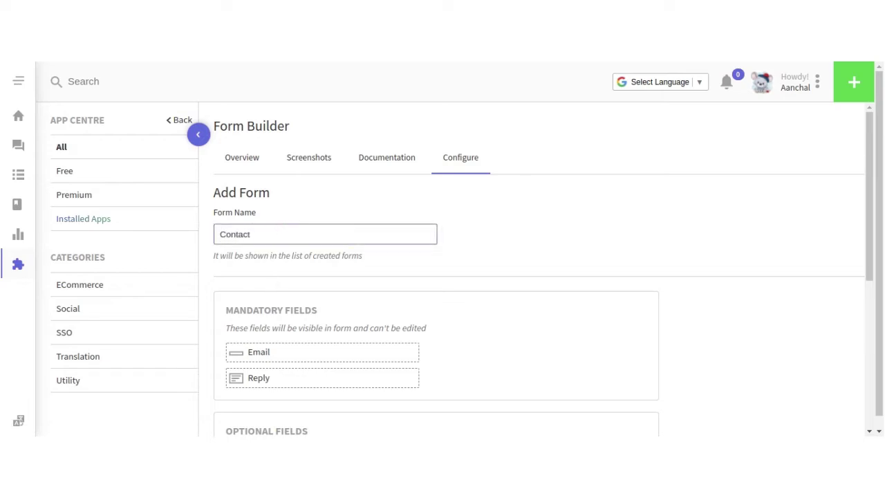
pyautogui.scroll(-1, 271, 281)
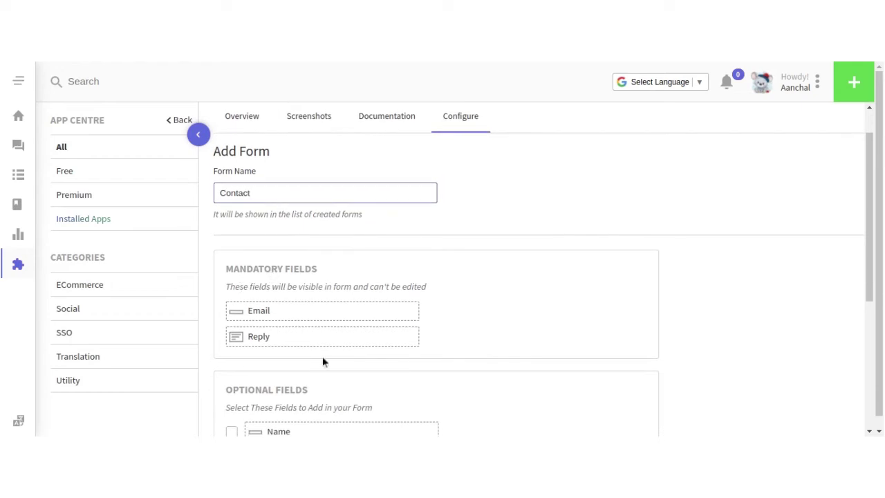
pyautogui.scroll(-5, 298, 310)
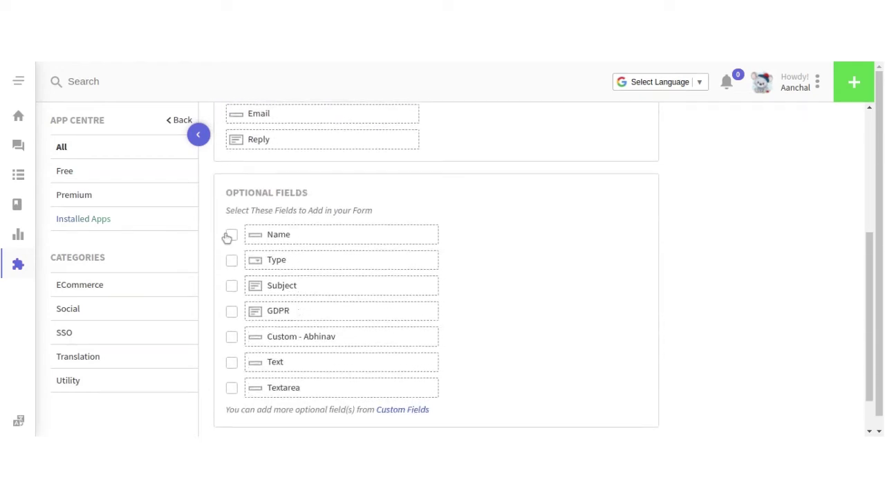
pyautogui.click(230, 235)
pyautogui.click(230, 235)
pyautogui.scroll(-1, 248, 276)
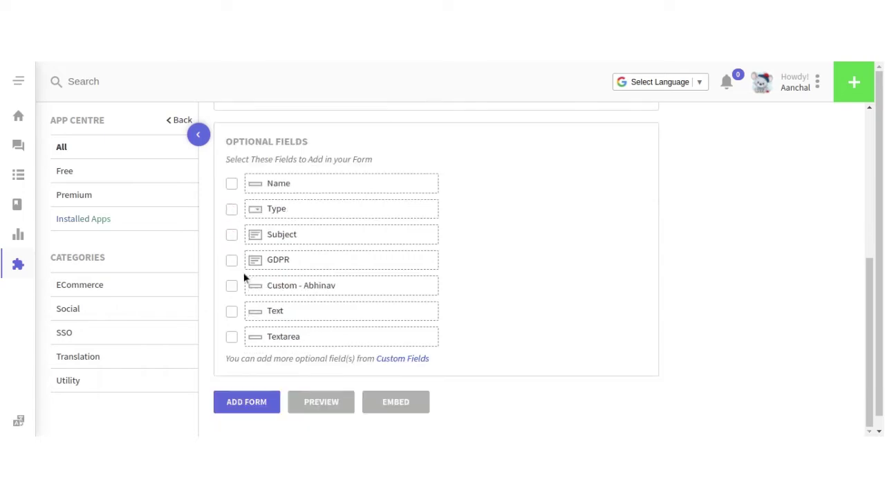
pyautogui.click(238, 408)
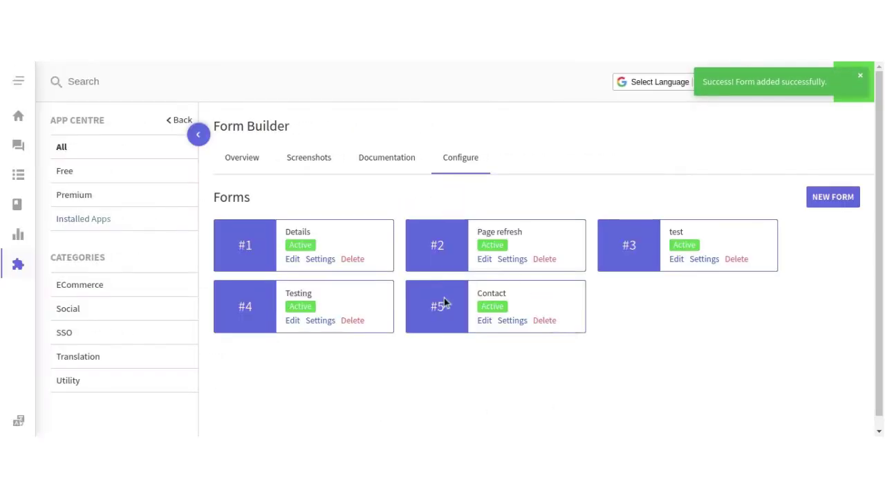
# Step: Open the Contact form for editing and preview its layout
pyautogui.click(486, 324)
pyautogui.scroll(-10, 510, 357)
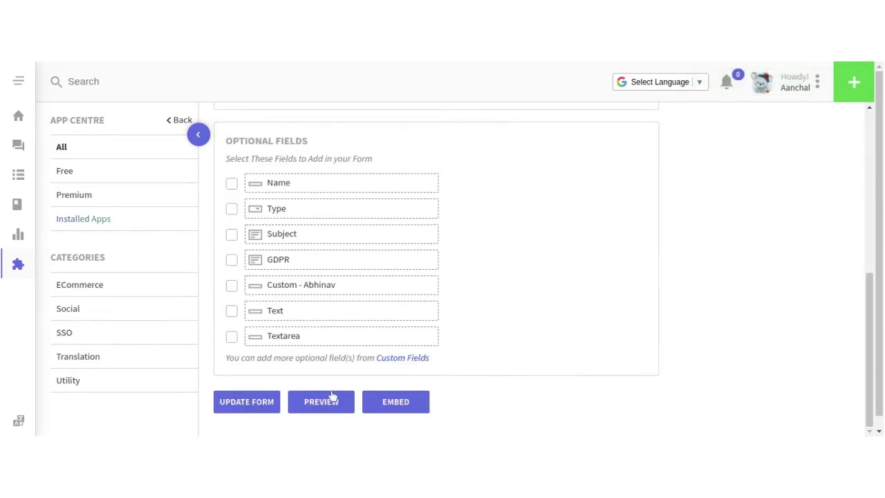
pyautogui.click(326, 405)
pyautogui.scroll(-1, 577, 258)
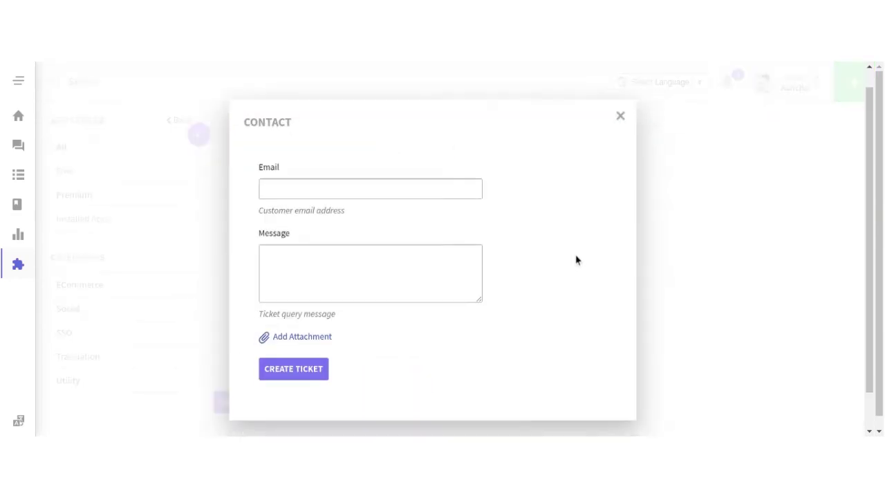
pyautogui.click(620, 75)
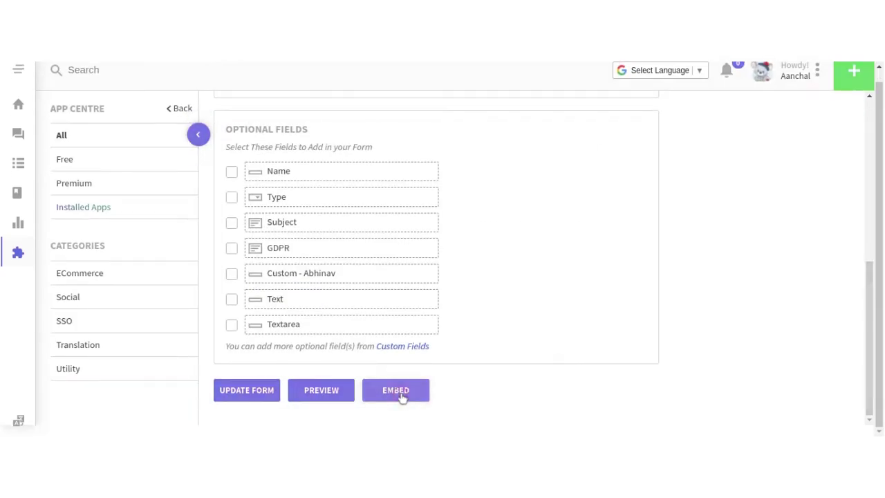
# Step: Copy the Iframe version of the Contact form's embed code
pyautogui.click(400, 396)
pyautogui.click(348, 177)
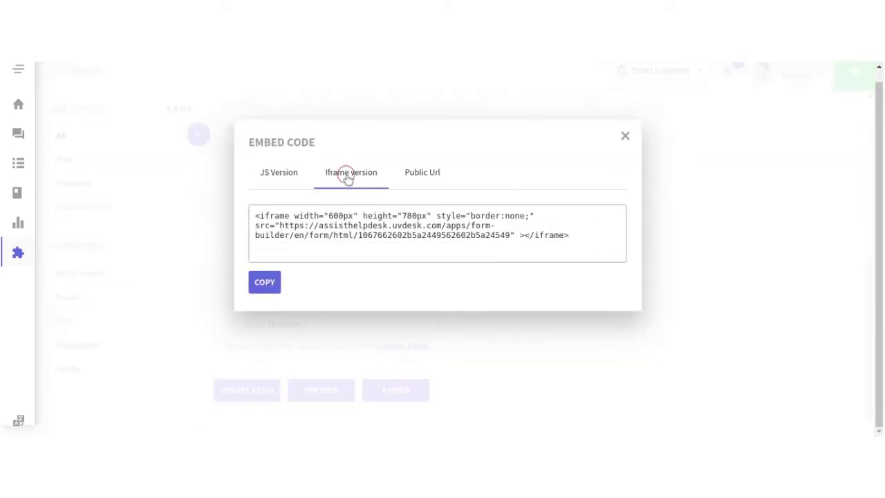
pyautogui.click(424, 173)
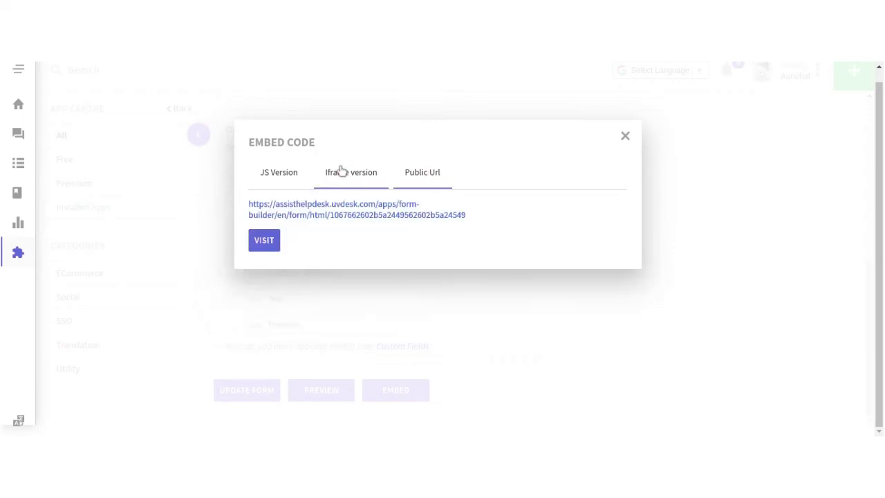
pyautogui.click(340, 172)
pyautogui.click(271, 282)
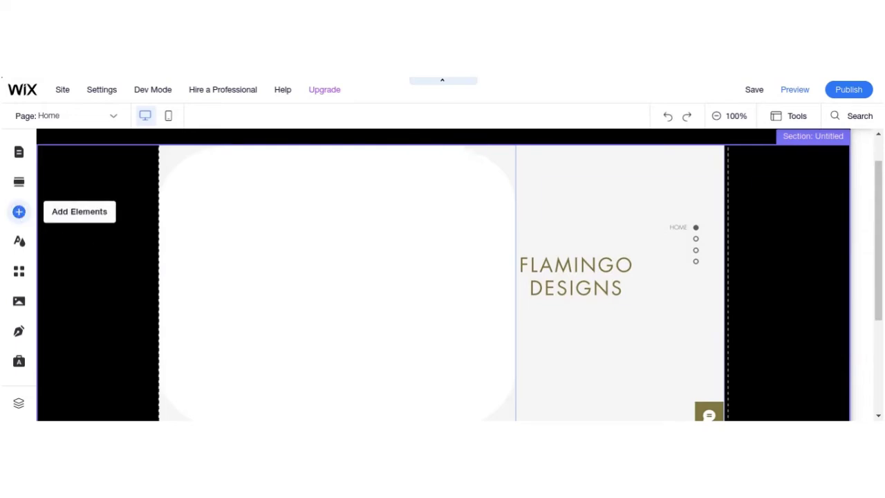
# Step: Switch to the Wix editor, add an Embed a widget element, and enlarge it over the white area beside the FLAMINGO DESIGNS title
pyautogui.click(20, 215)
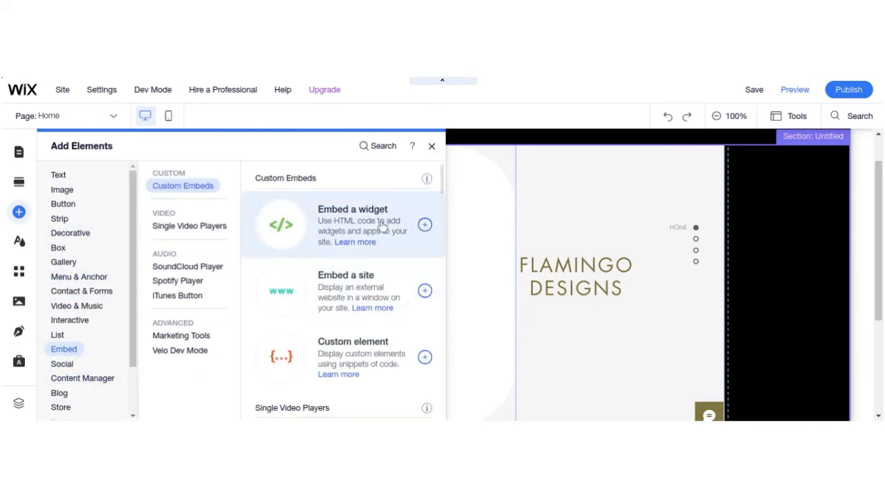
pyautogui.click(424, 227)
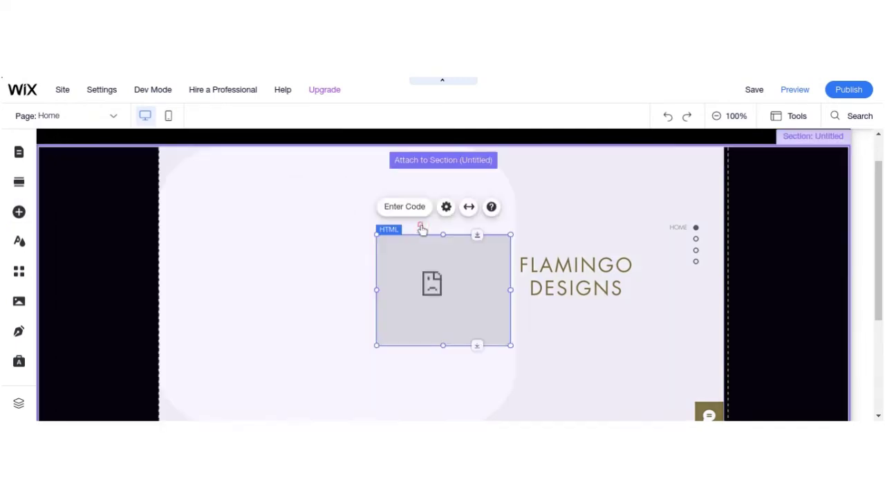
pyautogui.moveTo(304, 233); pyautogui.dragTo(192, 195)
pyautogui.moveTo(304, 271); pyautogui.dragTo(514, 407)
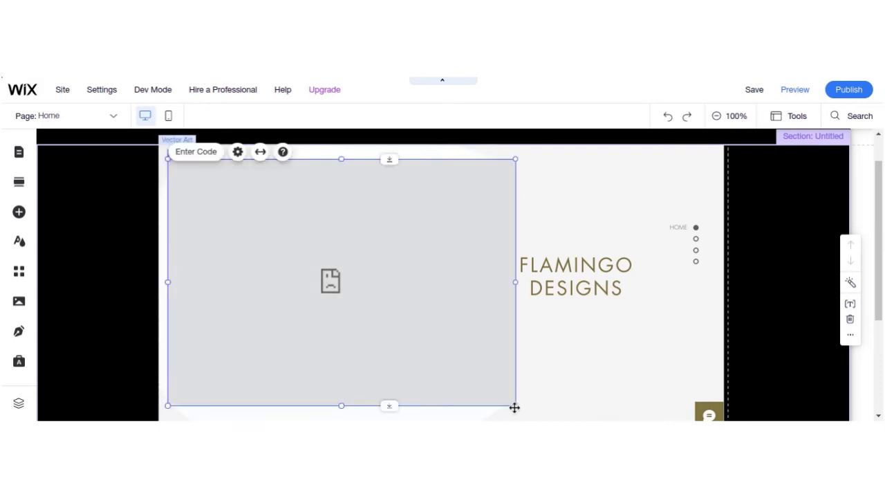
# Step: Paste the copied iframe code into the HTML widget's code settings and apply it
pyautogui.click(201, 151)
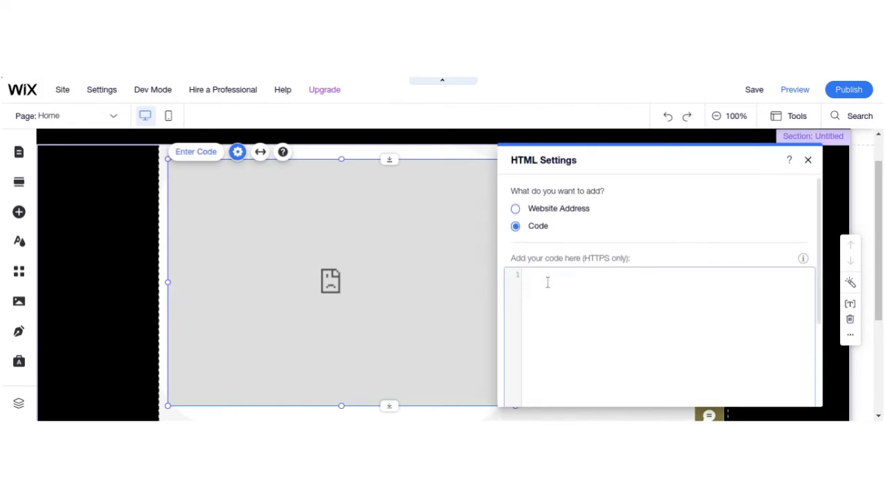
pyautogui.hotkey('ctrl', 'v')
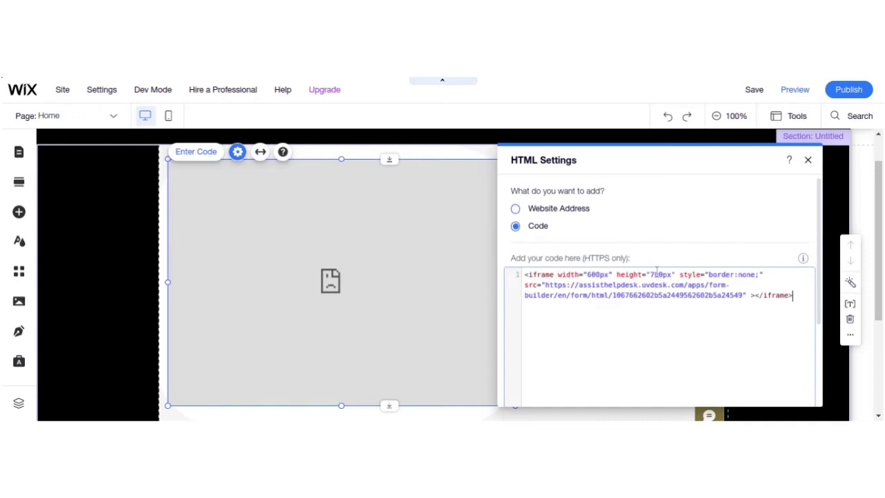
pyautogui.scroll(-3, 658, 277)
pyautogui.click(656, 304)
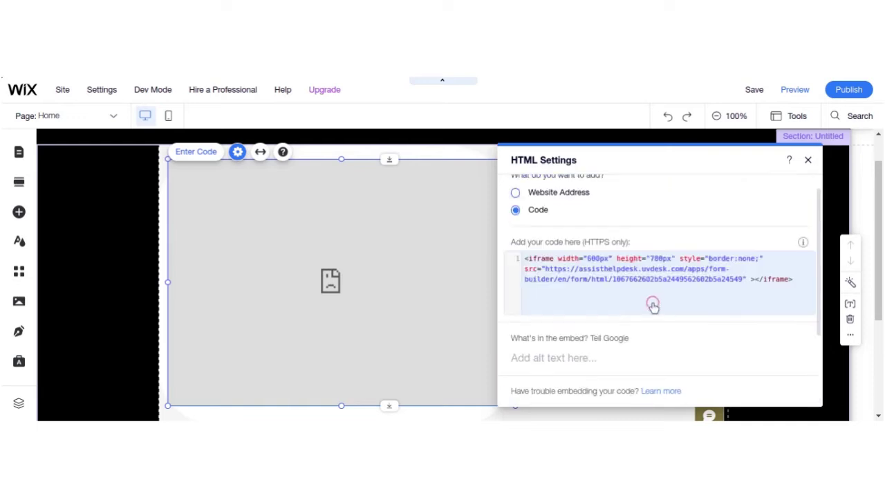
pyautogui.click(808, 161)
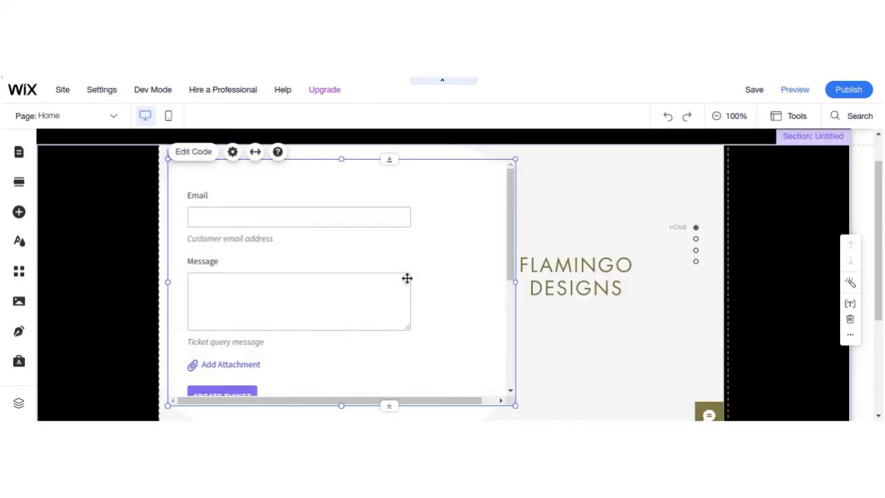
# Step: Save and publish the site with the embedded form, and open the live site
pyautogui.scroll(-1, 328, 323)
pyautogui.scroll(-1, 328, 323)
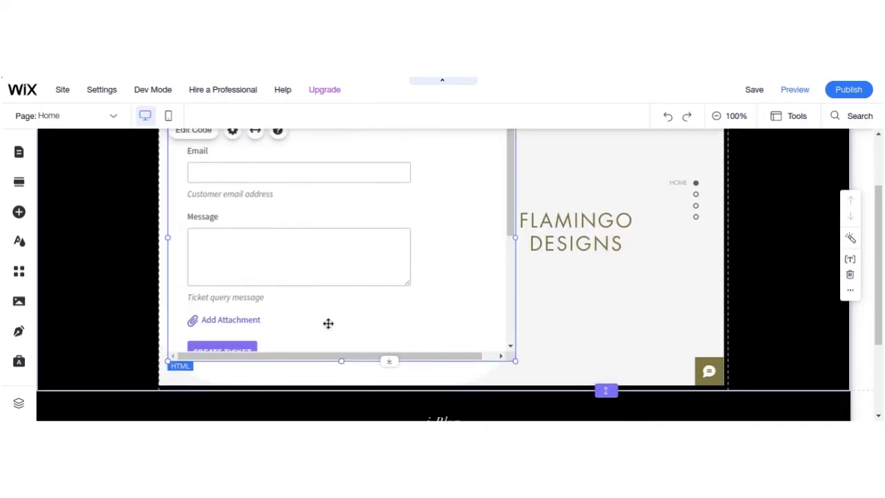
pyautogui.scroll(2, 329, 323)
pyautogui.scroll(-1, 328, 323)
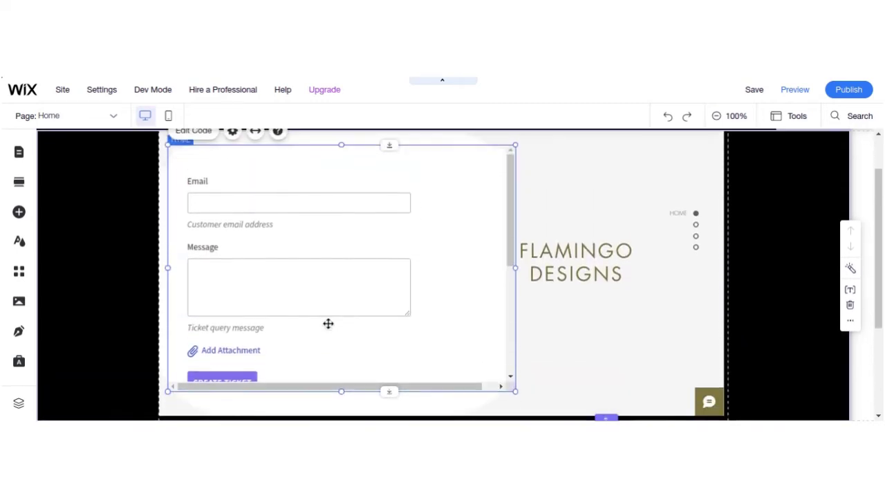
pyautogui.click(754, 90)
pyautogui.moveTo(857, 97)
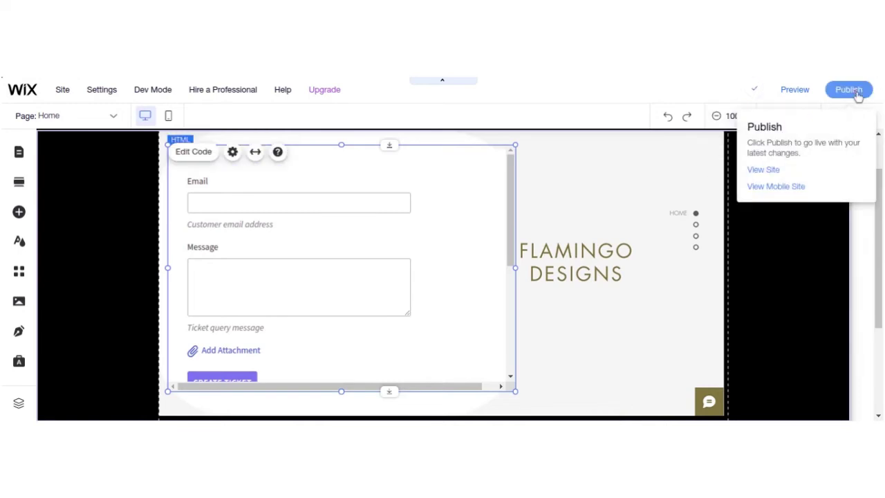
pyautogui.click(849, 90)
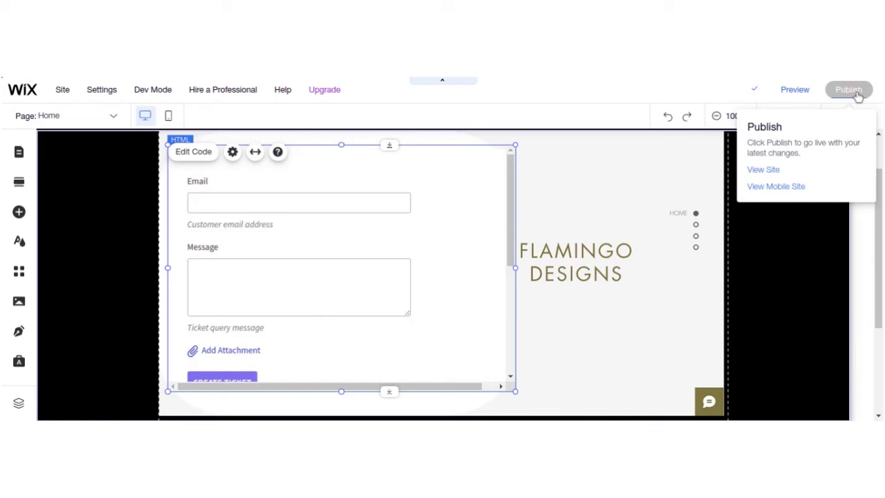
pyautogui.click(764, 170)
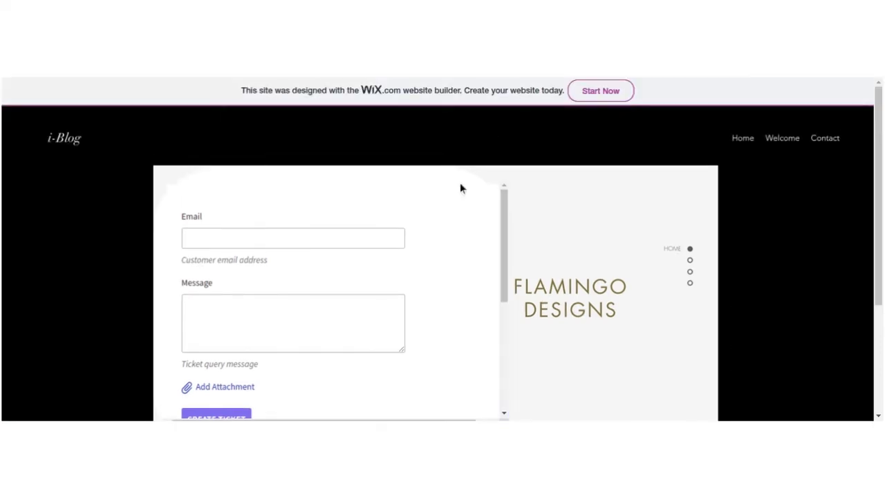
# Step: Create a test ticket from the embedded form, entering the customer's email and the message "Hi, hope uh are well. Thanks"
pyautogui.scroll(-1, 562, 267)
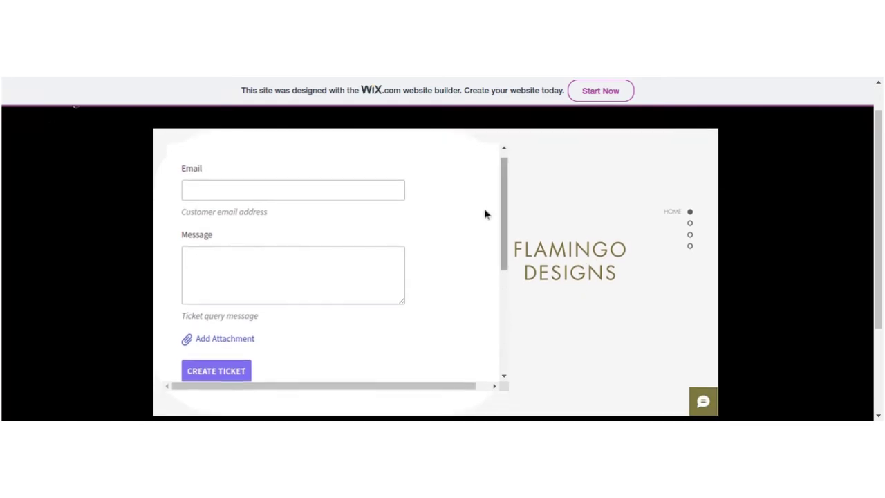
pyautogui.click(273, 198)
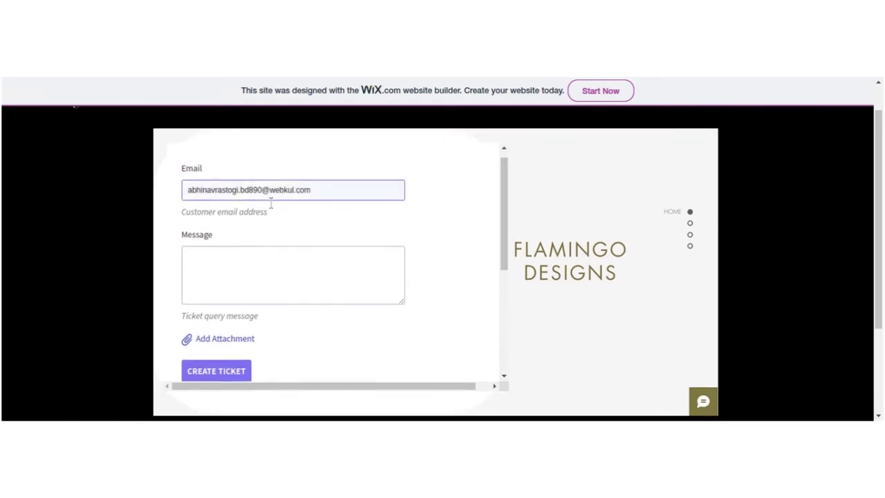
pyautogui.click(257, 231)
pyautogui.click(232, 266)
pyautogui.write('Hi')
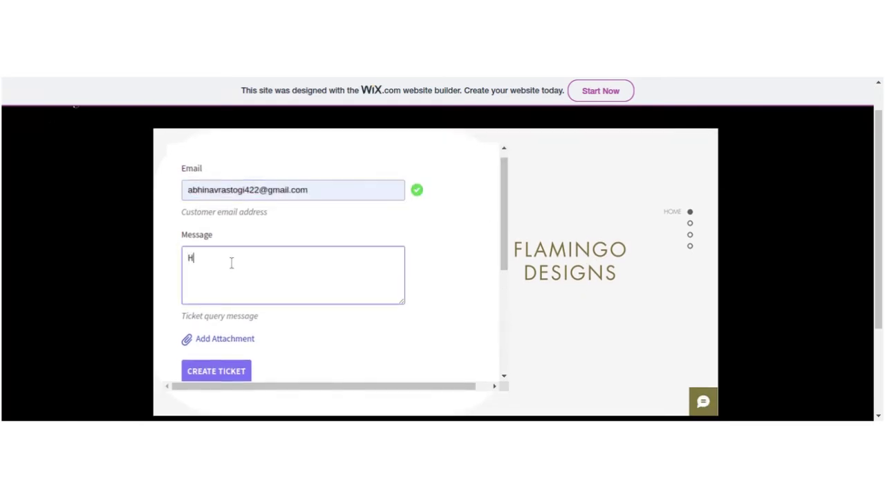
pyautogui.write(', ho')
pyautogui.write('pe uh are well.  ')
pyautogui.write('Thanks')
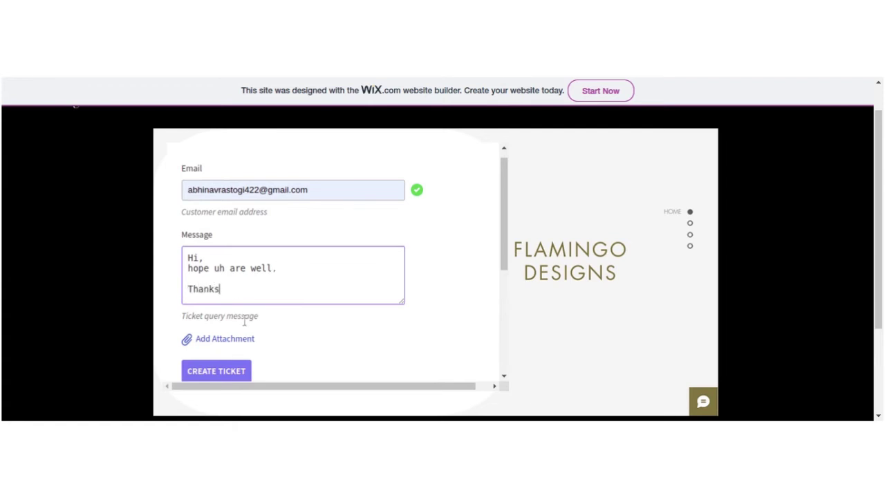
pyautogui.click(223, 371)
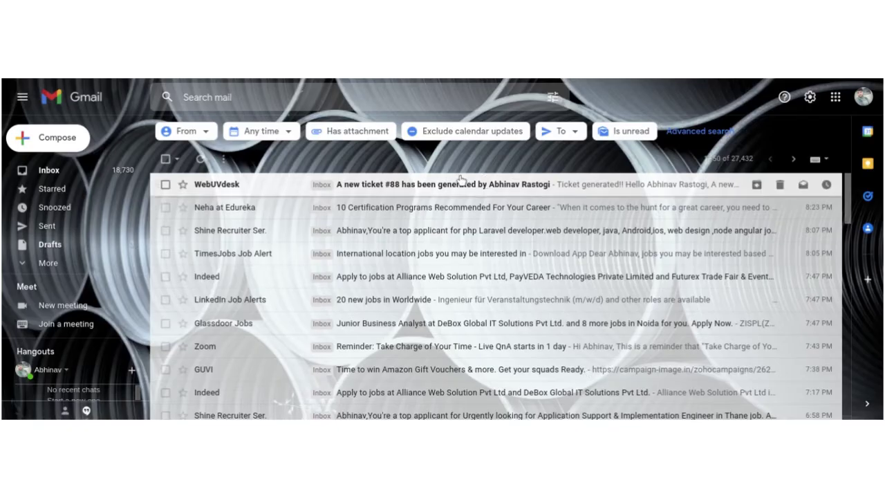
# Step: In Gmail, open the new ticket notification from WebUVdesk and examine the ticket message and form details
pyautogui.click(390, 187)
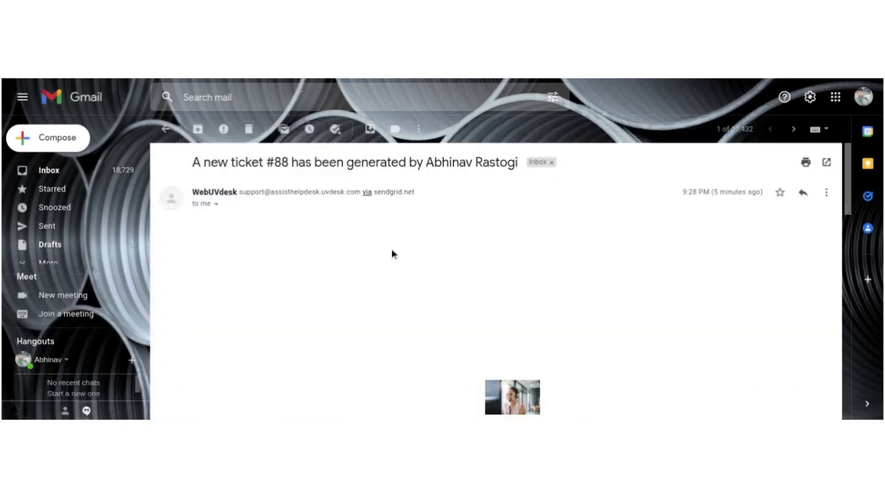
pyautogui.scroll(-5, 425, 318)
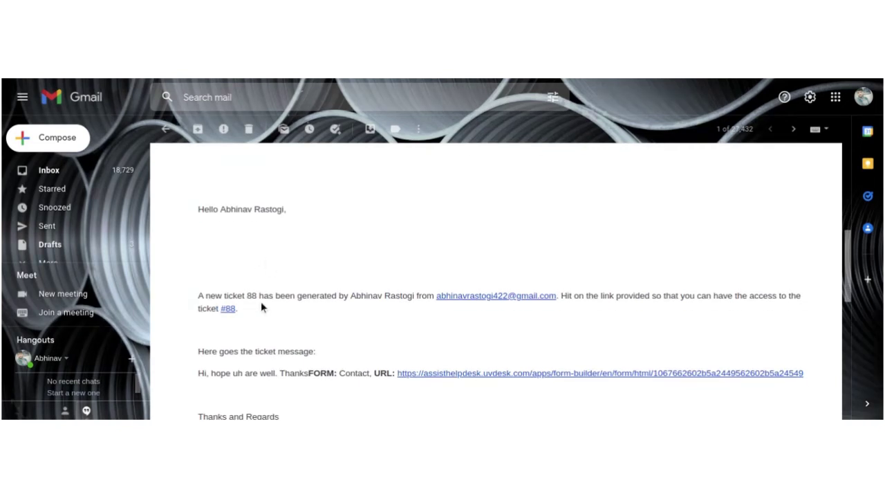
pyautogui.scroll(-2, 311, 311)
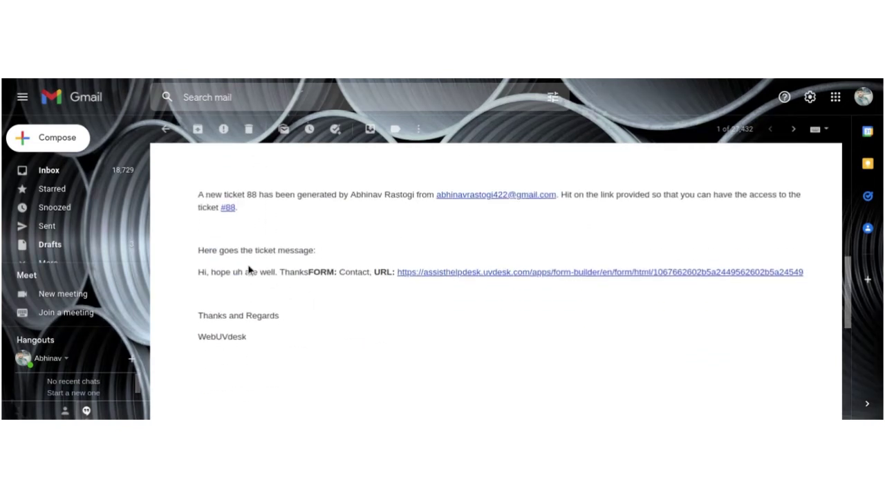
pyautogui.moveTo(197, 273); pyautogui.dragTo(279, 276)
pyautogui.click(279, 276)
pyautogui.scroll(4, 335, 315)
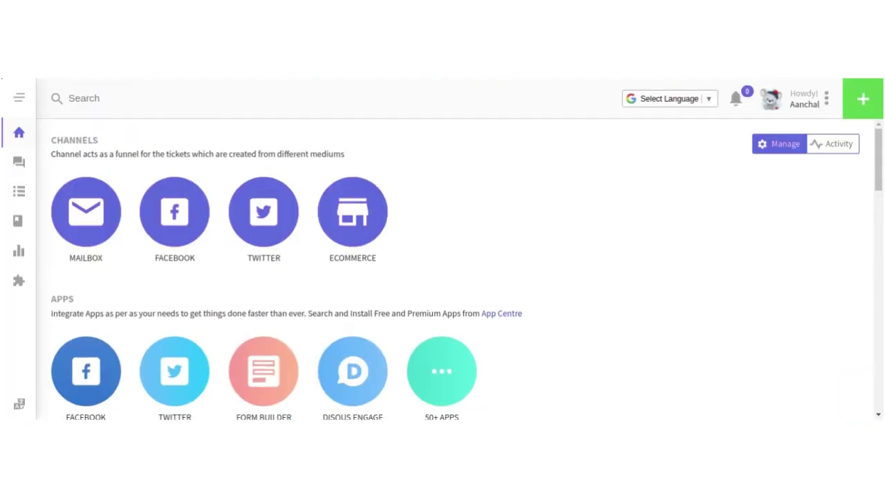
# Step: In the UVdesk helpdesk, go to the ticket list and open the newest "ticket from form: Contact" ticket
pyautogui.click(19, 99)
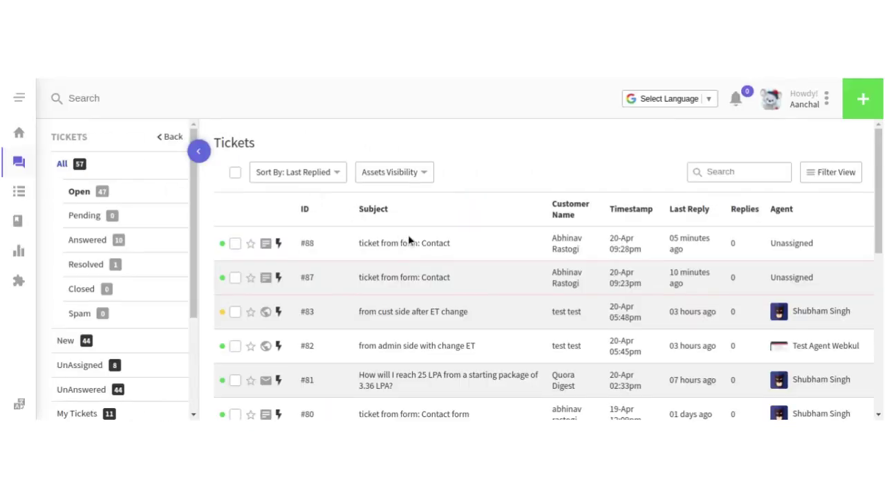
pyautogui.click(412, 245)
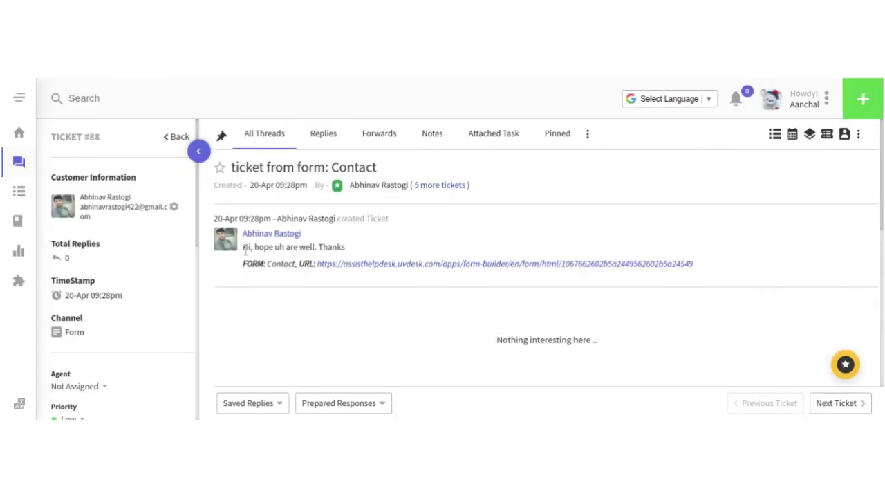
# Step: Write a reply to the ticket reading "Hi ," and, on a new line, "thanks for connecting, will get back to uh shortly"
pyautogui.scroll(-3, 344, 319)
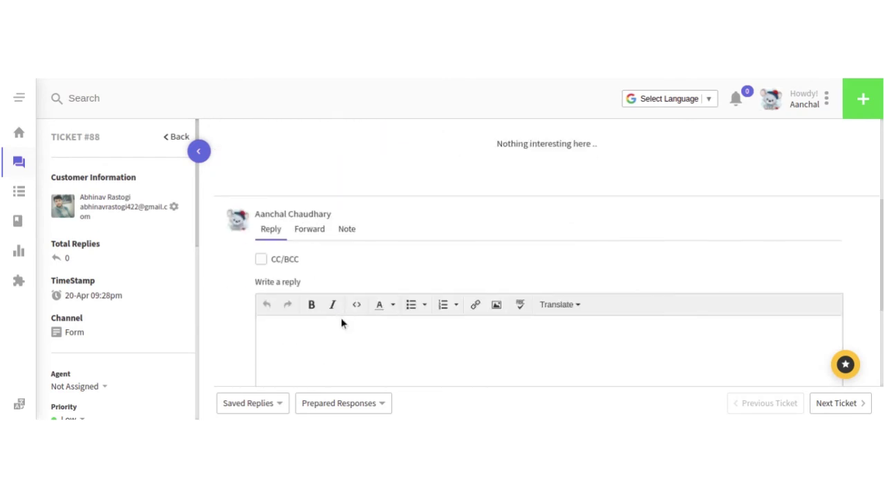
pyautogui.scroll(-2, 326, 322)
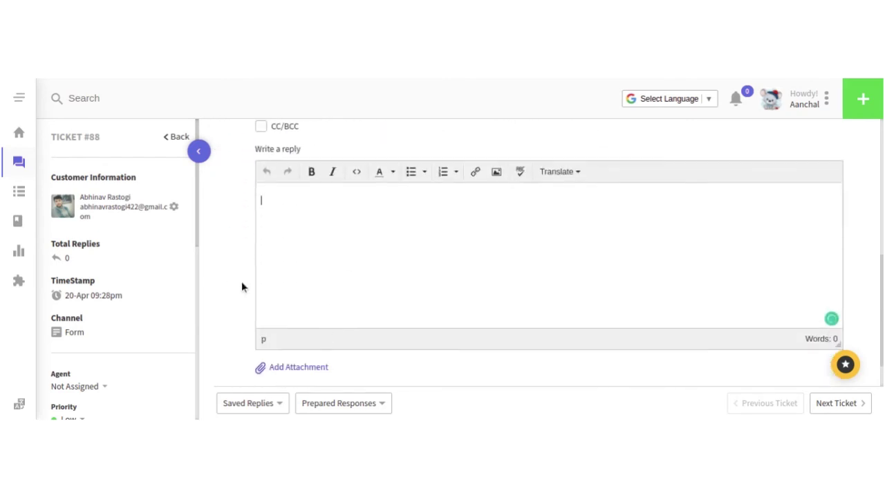
pyautogui.write('Hi ,')
pyautogui.press('Return')
pyautogui.write('thanks for connecting')
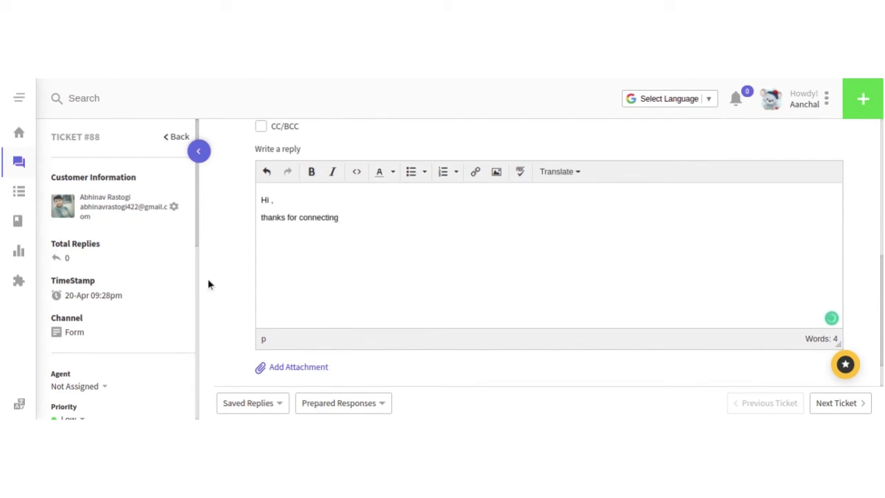
pyautogui.write(', will get back tou sh')
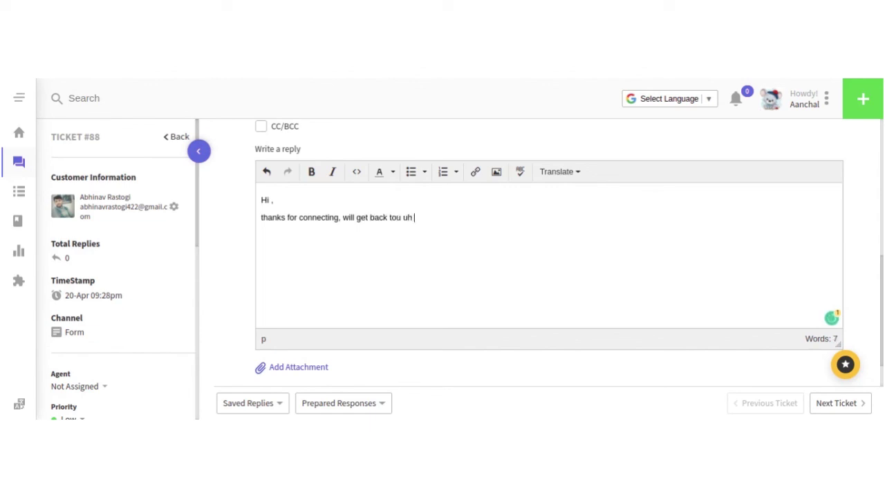
pyautogui.press('BackSpace')
pyautogui.press('BackSpace')
pyautogui.write('uh shortly')
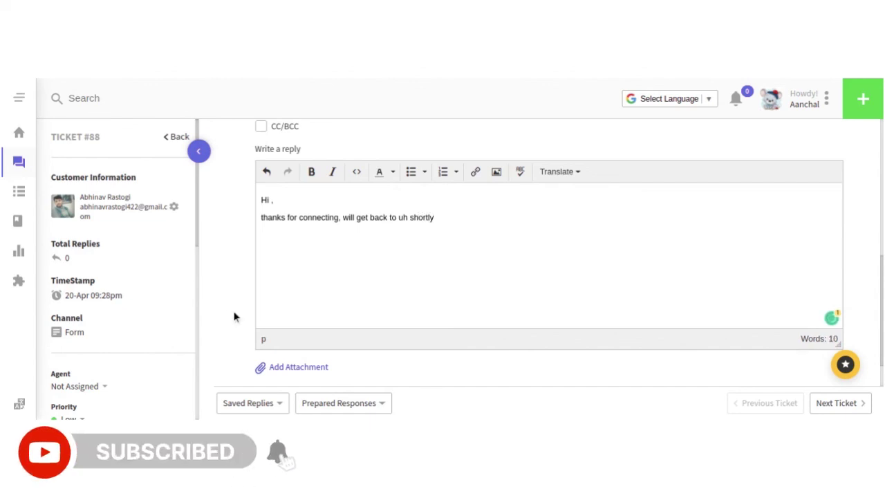
# Step: Send the reply to the customer with the plain Submit option, staying on the ticket
pyautogui.scroll(-1, 262, 325)
pyautogui.click(350, 353)
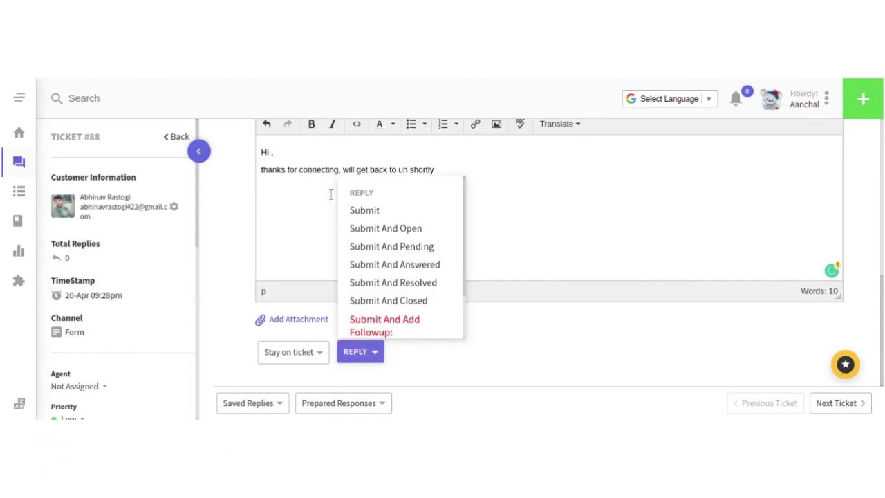
pyautogui.click(360, 210)
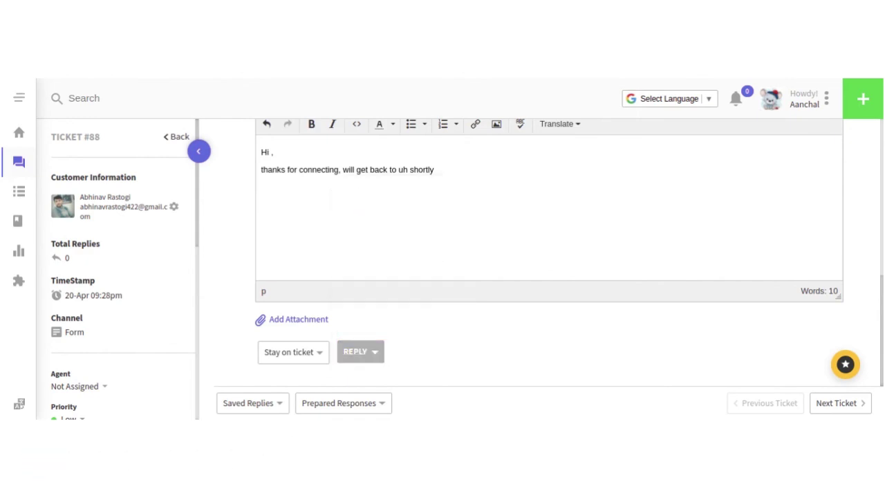